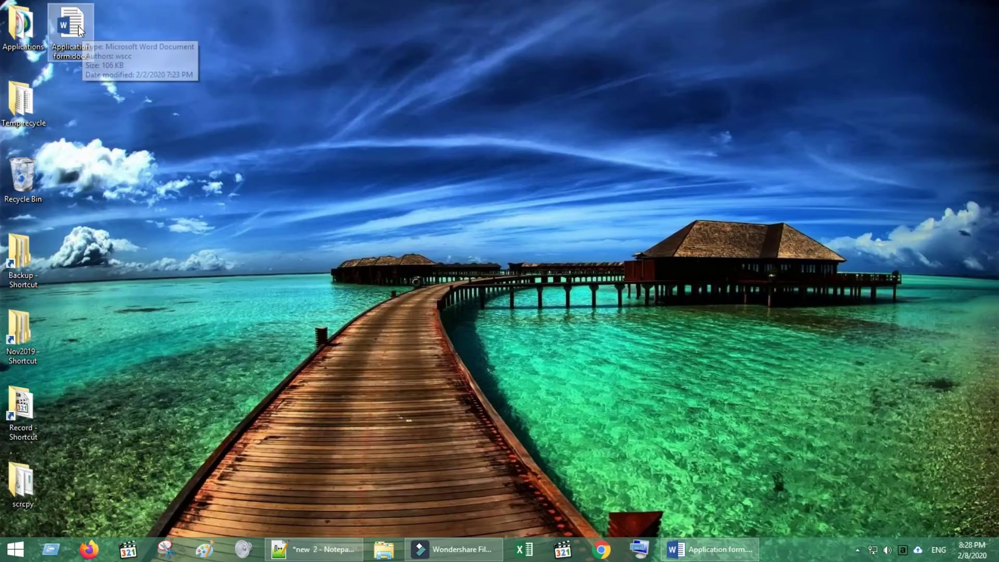
Try deleting Application form.docx, get the File In Use refusal, then select the scrcpy folder.
right_click(78, 26)
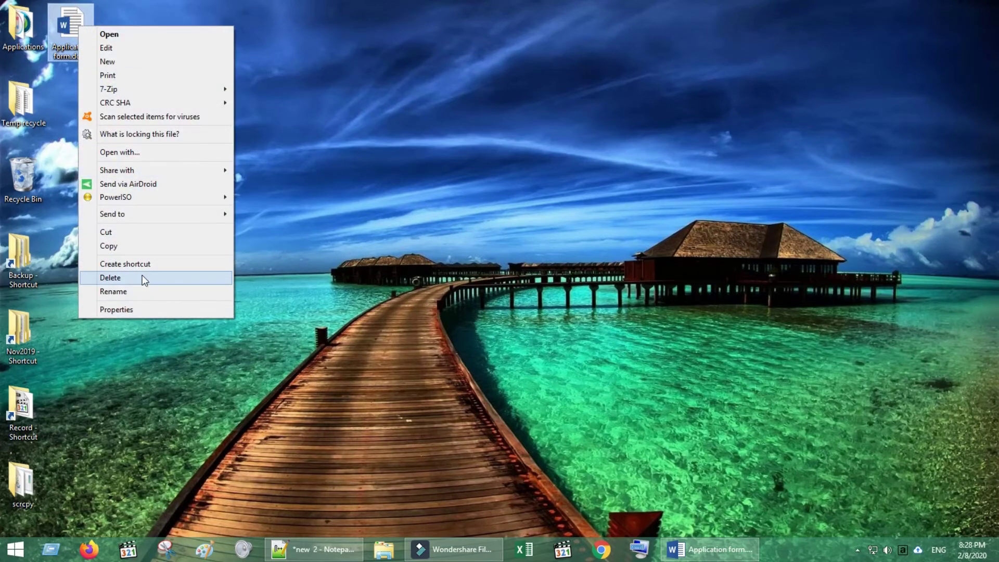
click(180, 280)
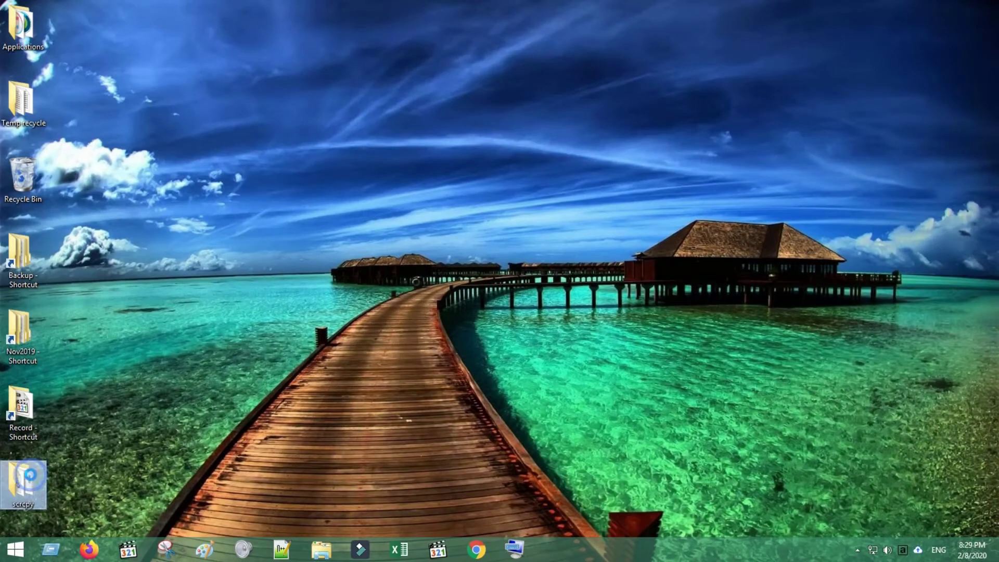
right_click(30, 475)
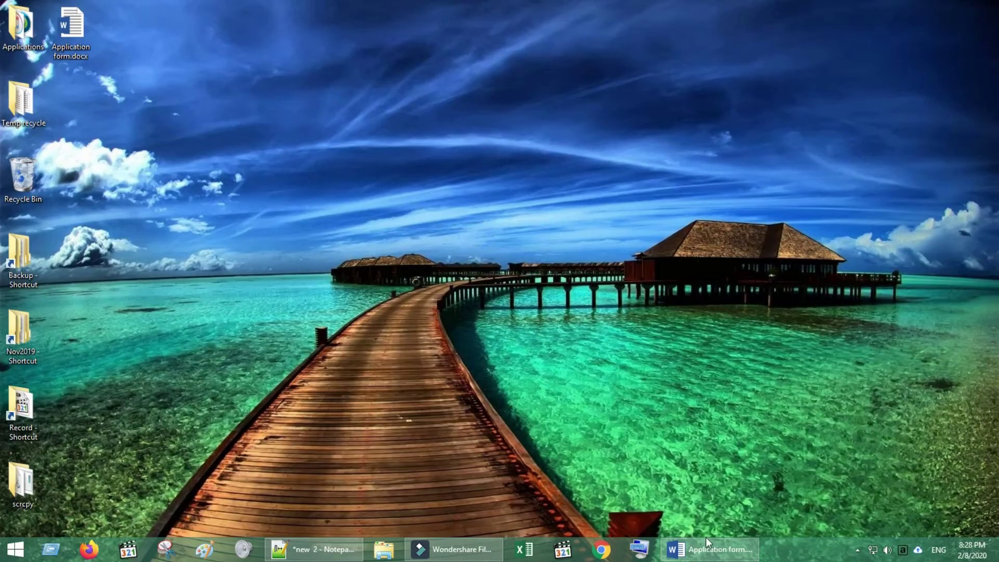
Close the Word, Filmora and Notepad++ windows from the taskbar.
right_click(697, 547)
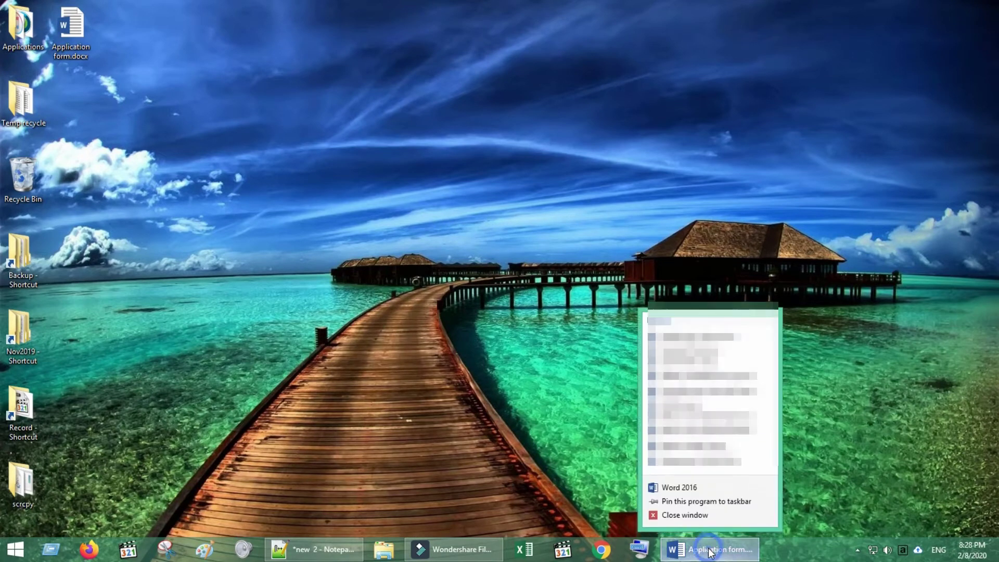
click(670, 517)
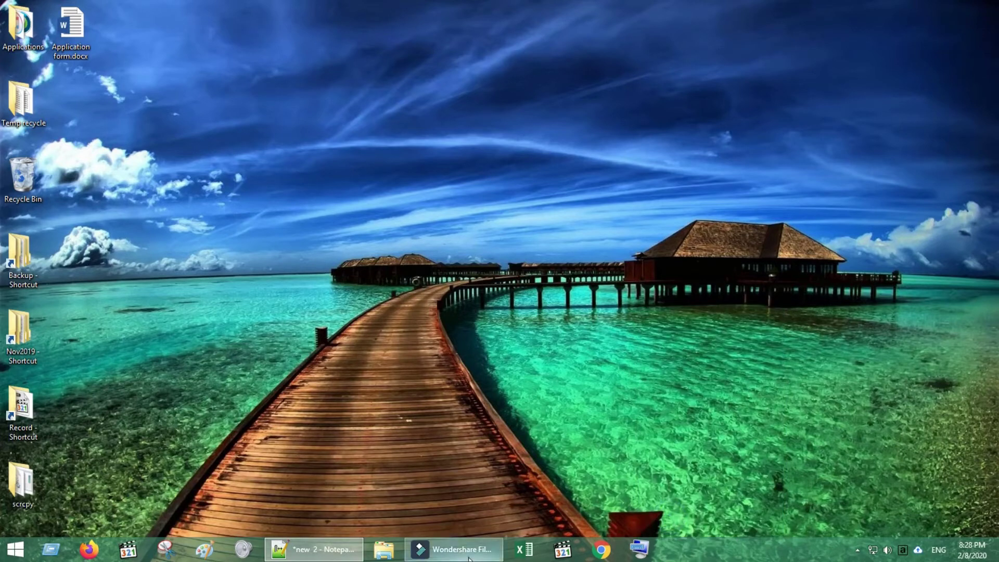
right_click(448, 549)
click(440, 514)
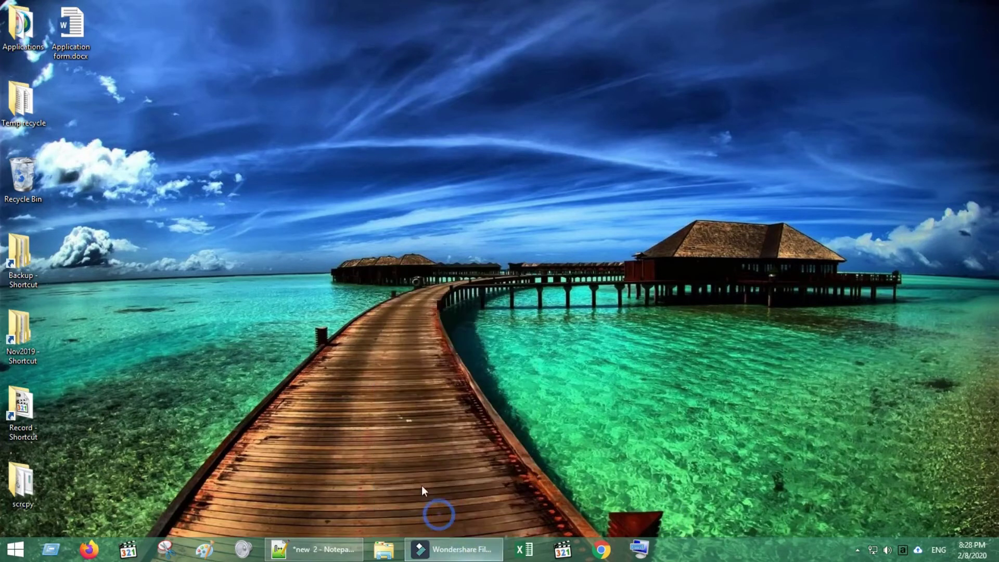
right_click(327, 548)
click(312, 517)
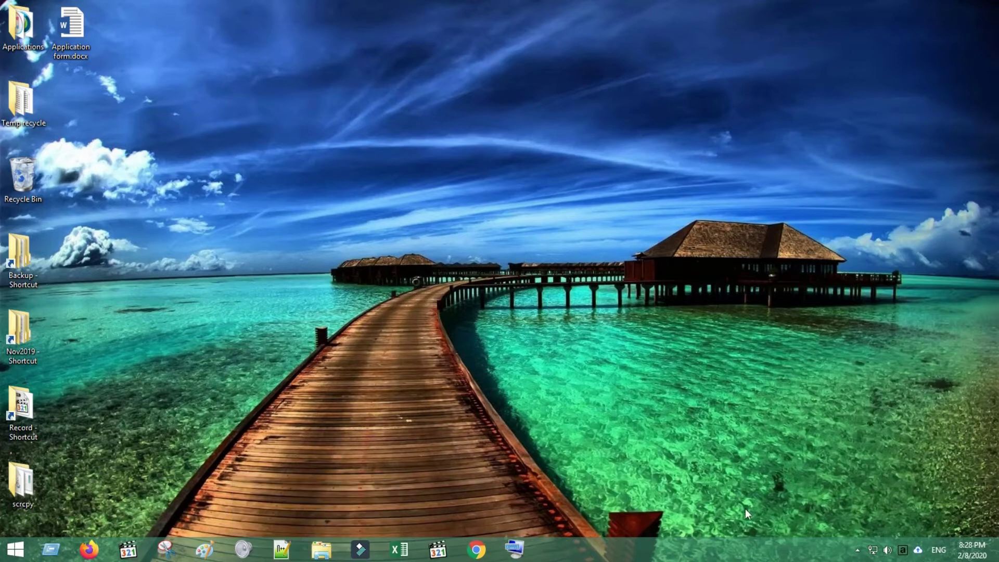
Delete Application form.docx now that Word is closed, then bring up the Run box.
right_click(80, 41)
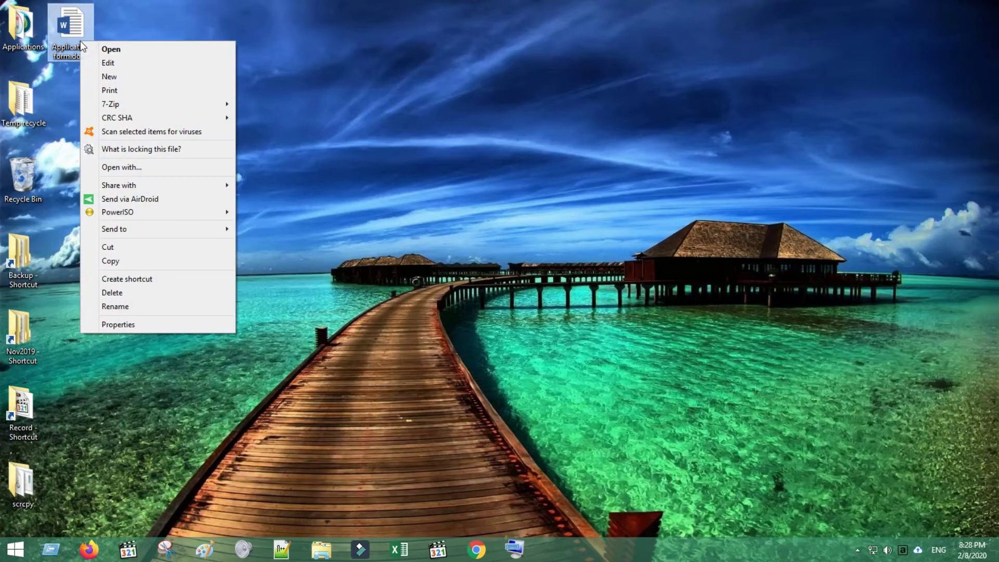
click(215, 298)
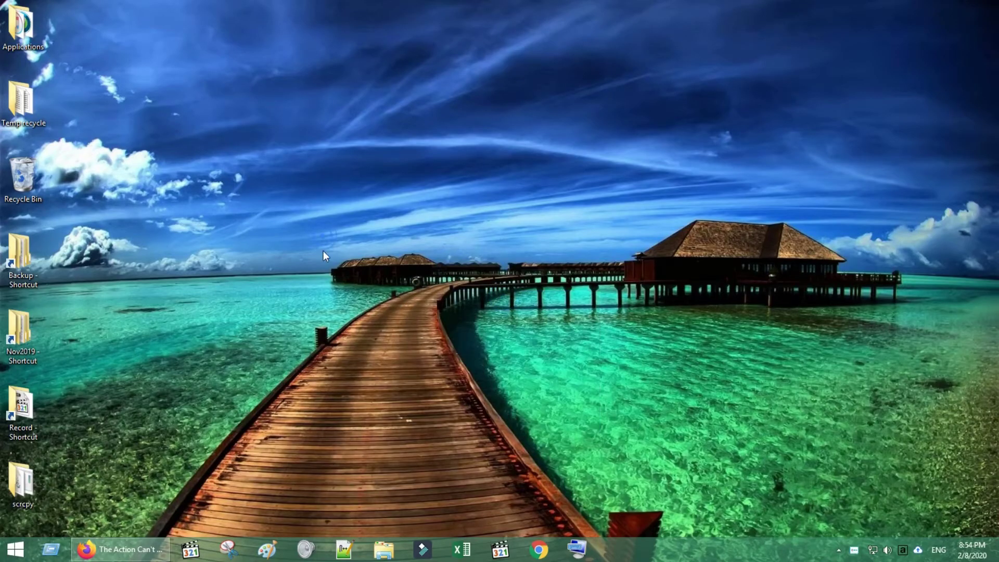
key(super+r)
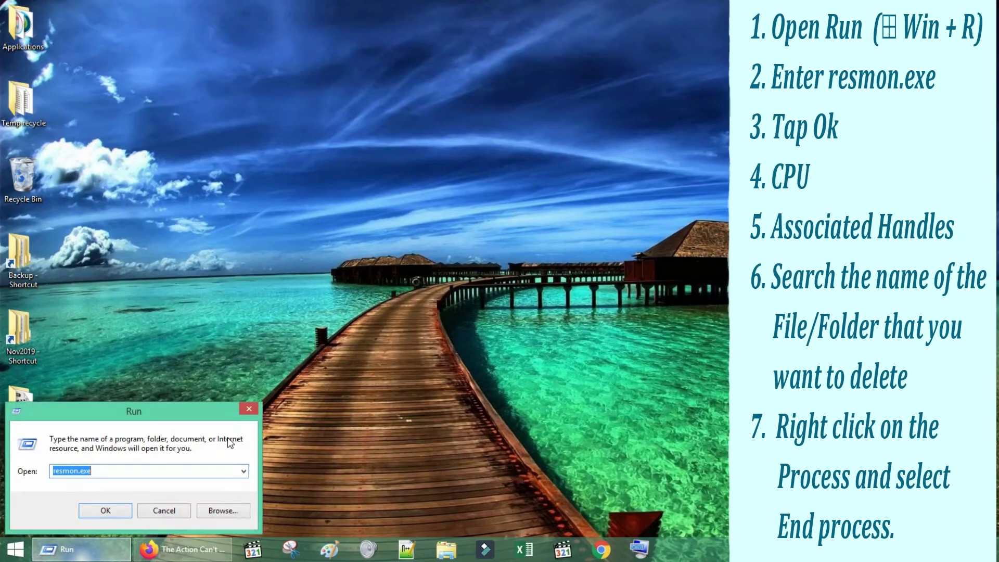
Launch Resource Monitor with resmon.exe and expand Associated Handles on the CPU tab.
click(143, 468)
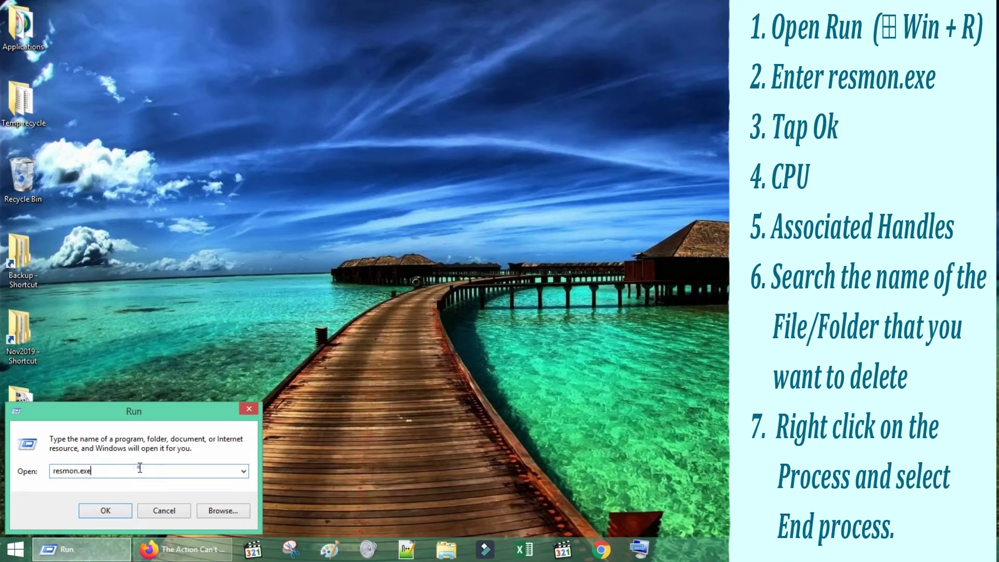
click(115, 511)
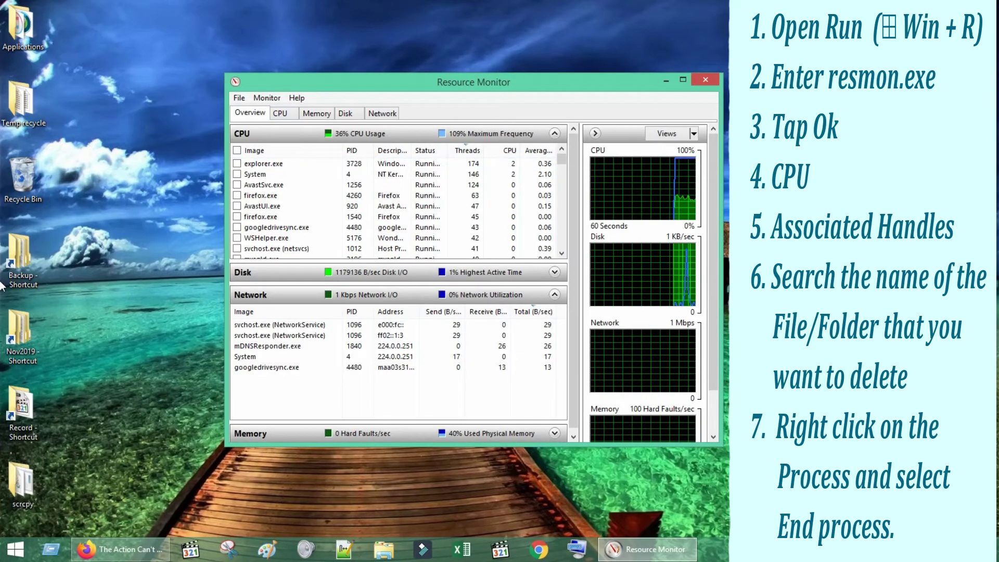
click(293, 119)
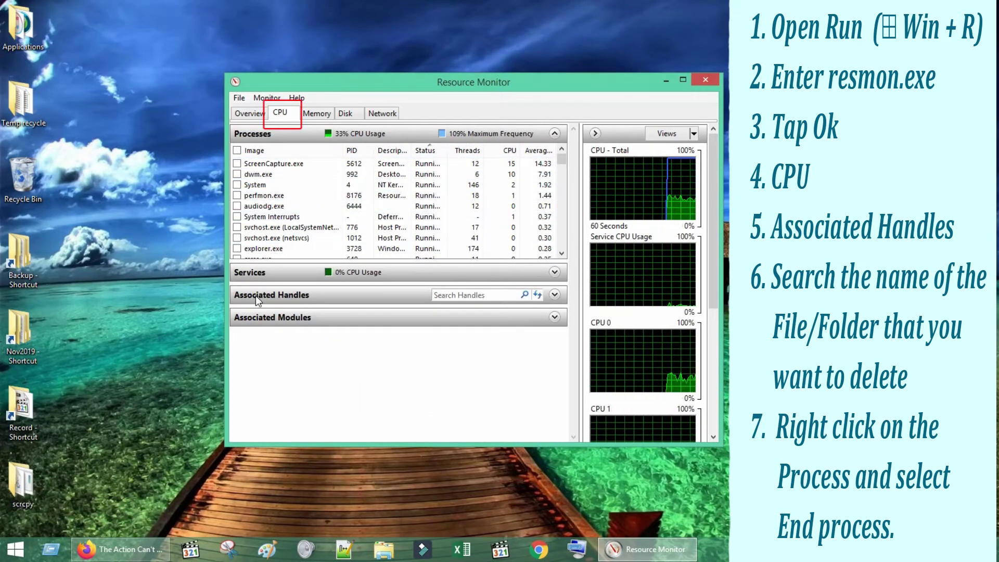
click(555, 294)
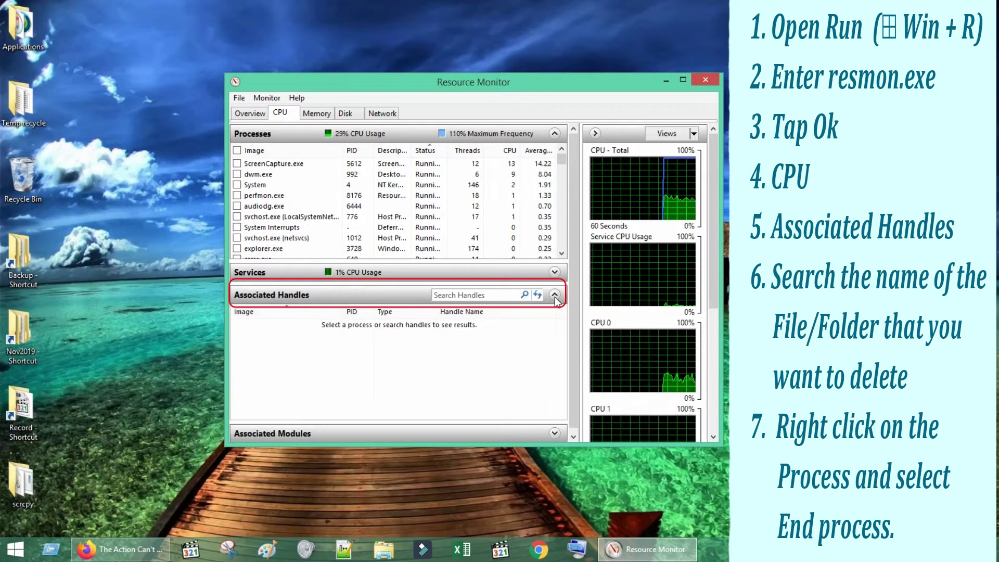
Copy the scrcpy folder name and search it in Associated Handles, revealing adb.exe.
double_click(28, 474)
right_click(29, 508)
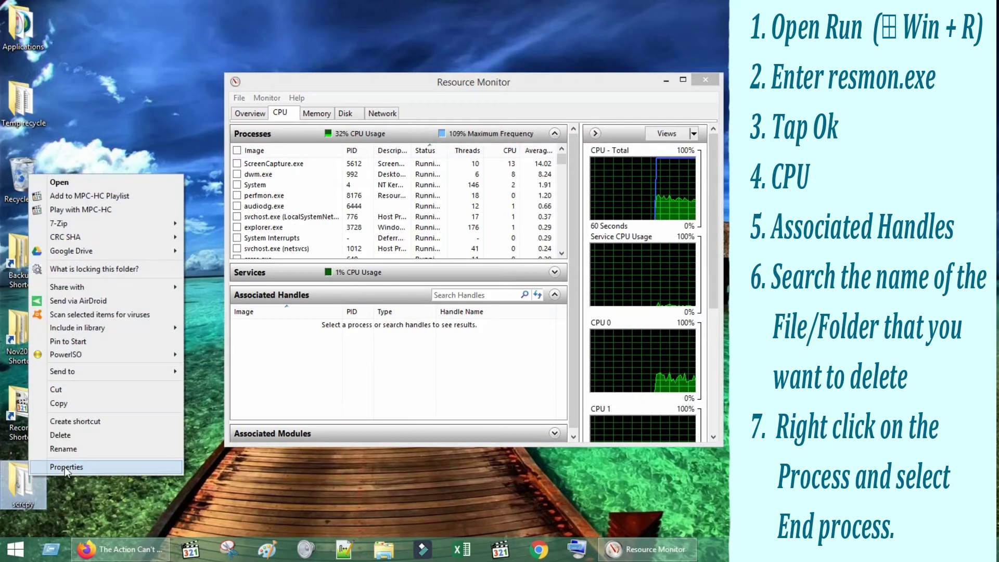
click(58, 452)
key(ctrl+c)
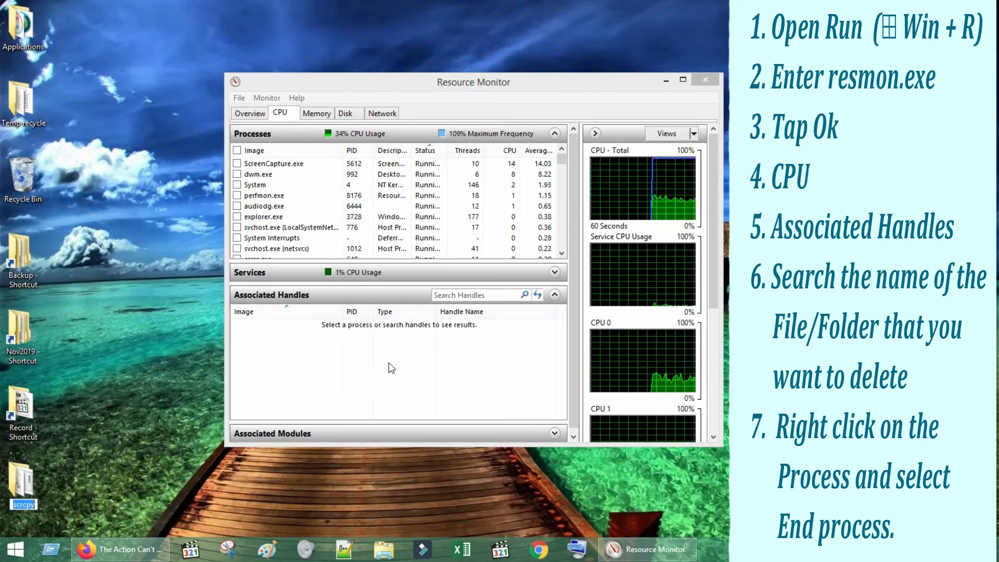
click(483, 295)
key(ctrl+v)
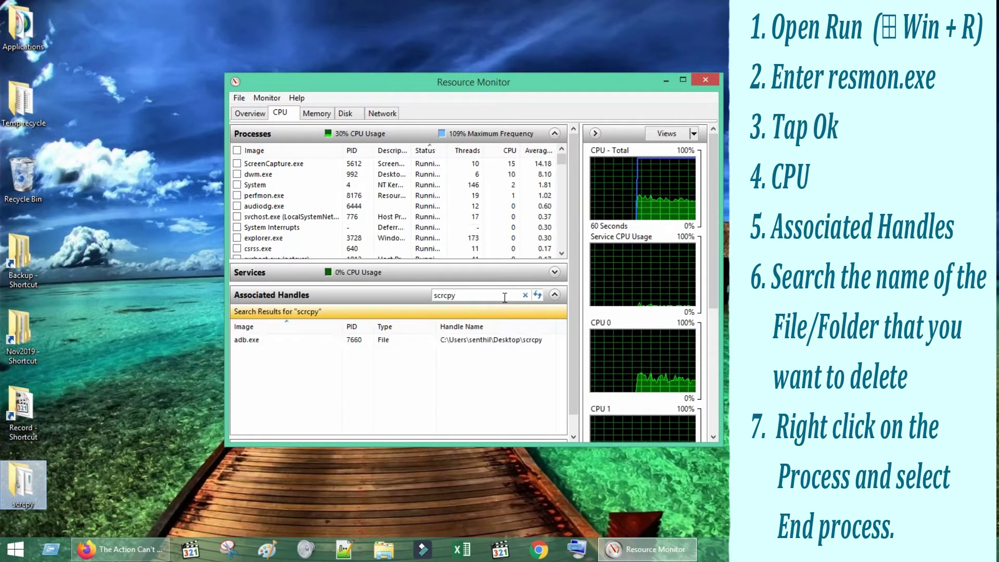
End the adb.exe process and rerun the scrcpy handle search to confirm it's released.
right_click(270, 344)
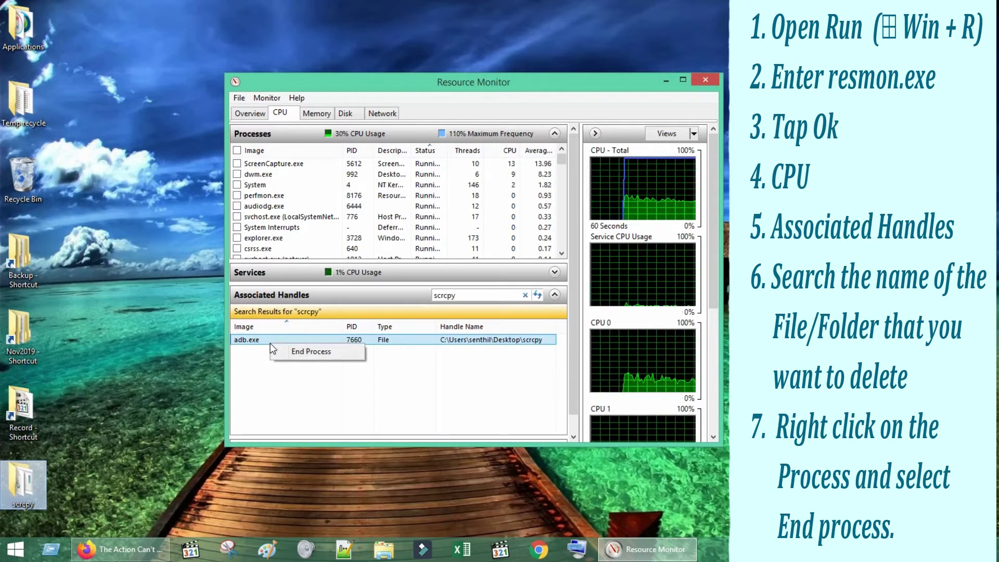
click(345, 352)
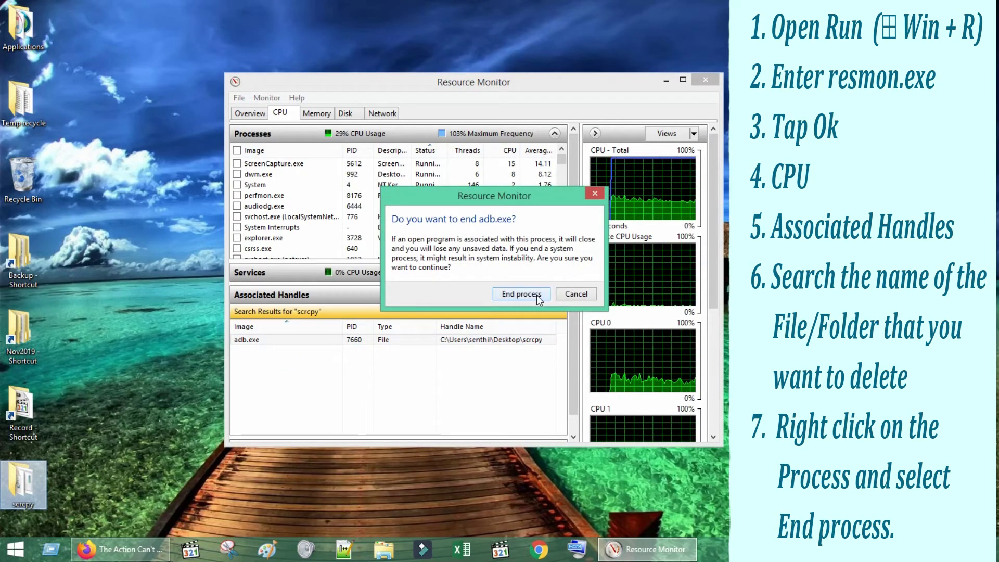
click(536, 295)
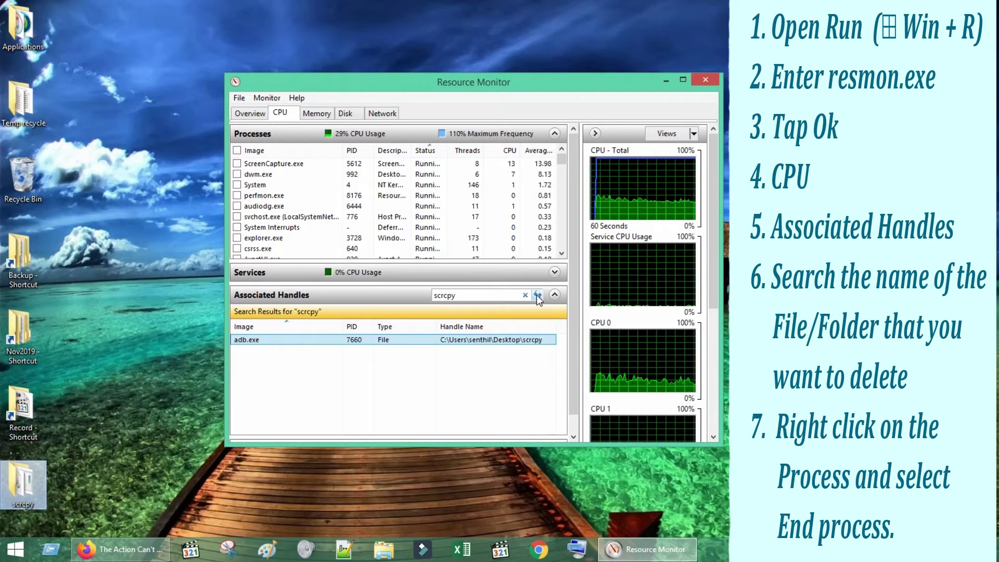
click(495, 297)
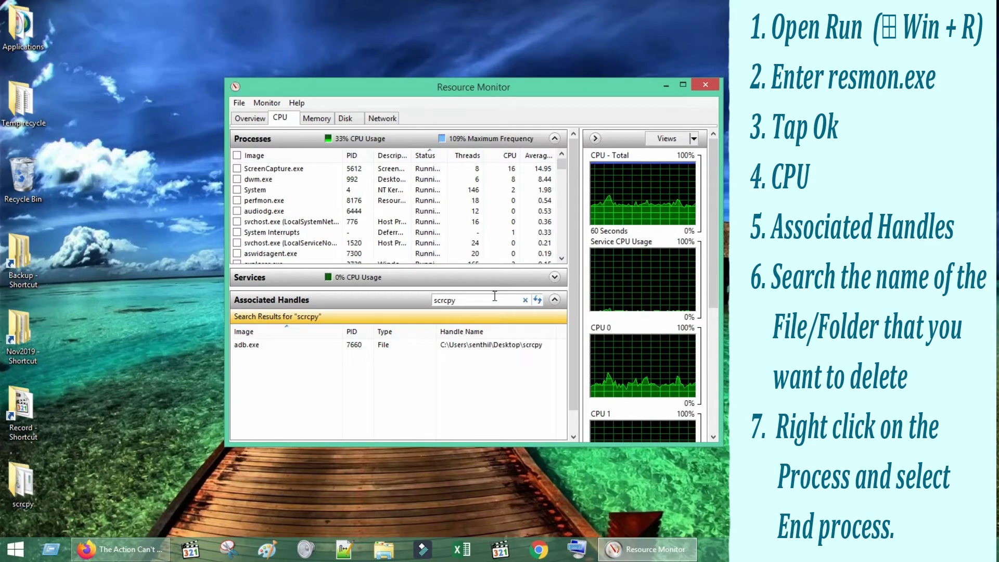
key(Return)
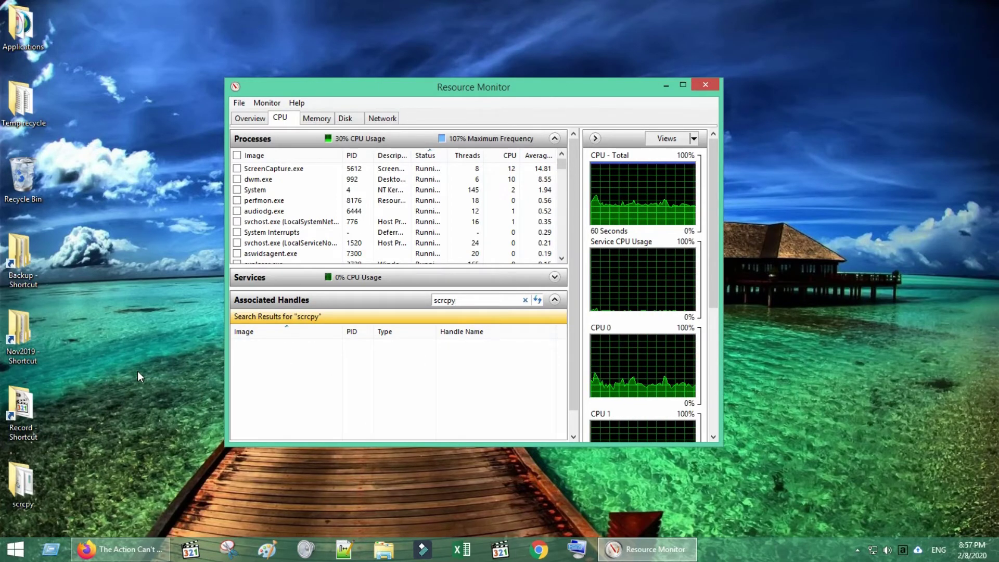
Delete the unlocked scrcpy folder from the desktop.
click(23, 486)
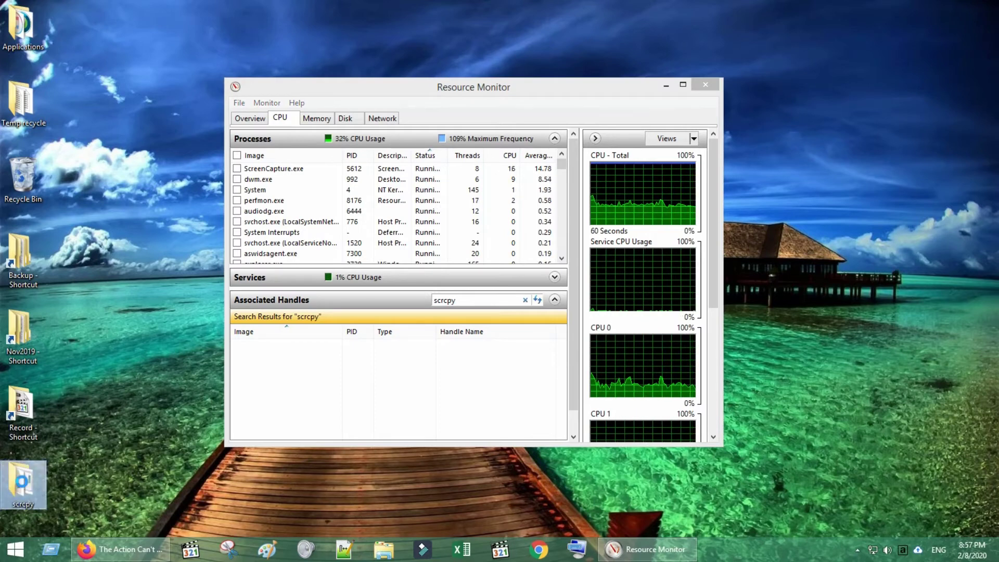
right_click(22, 487)
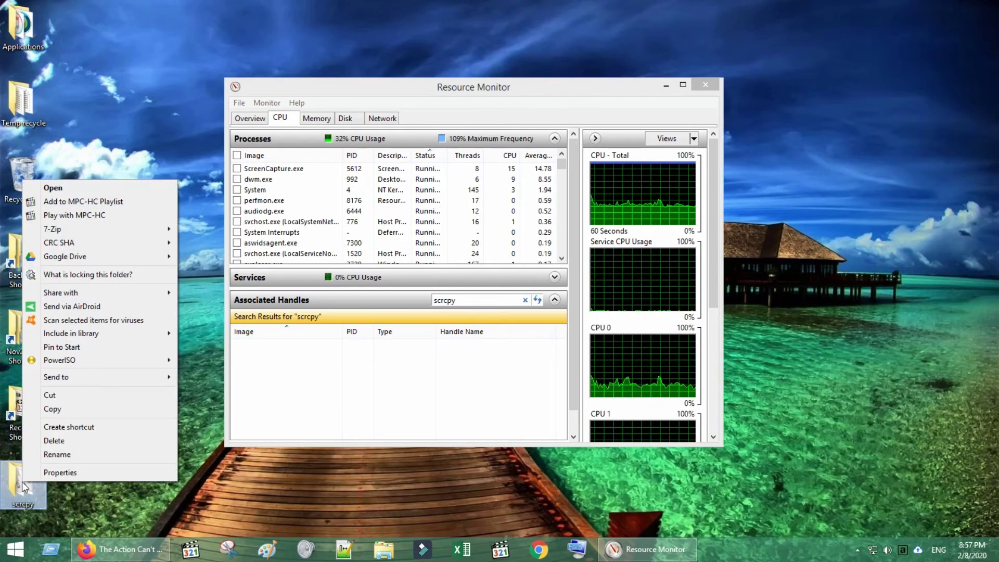
click(68, 441)
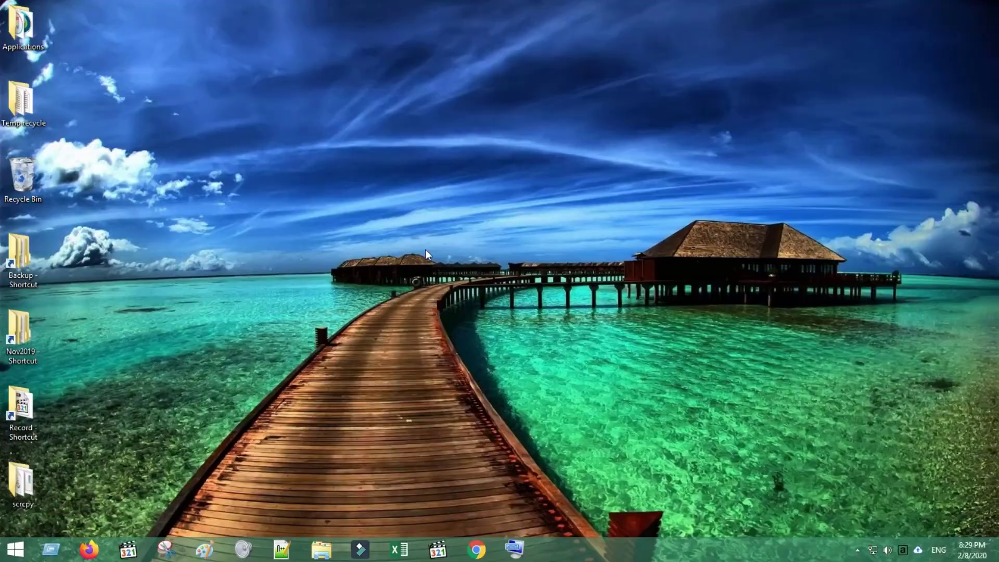
Show the Start screen's power menu with Sleep, Shut down and Restart.
click(15, 549)
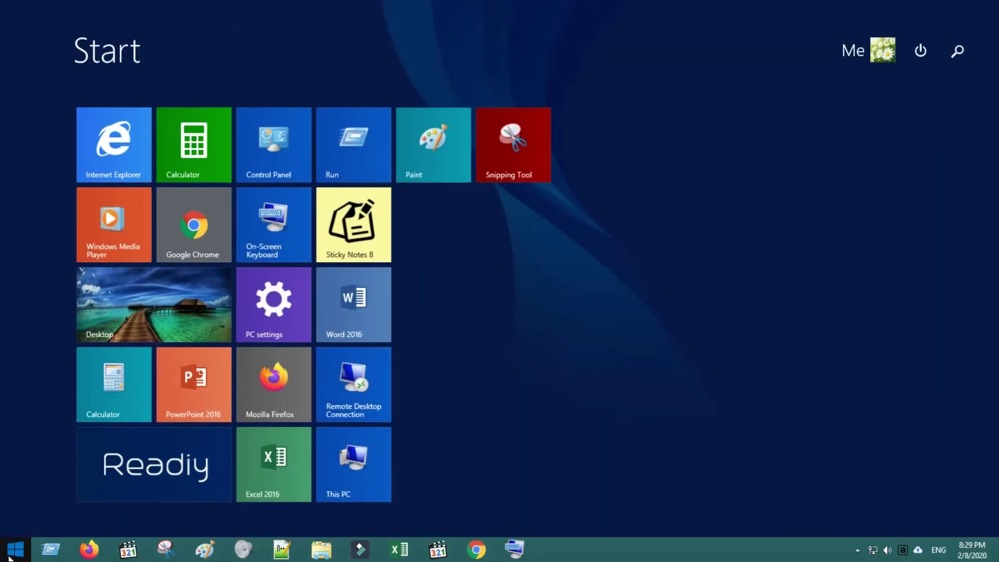
click(930, 53)
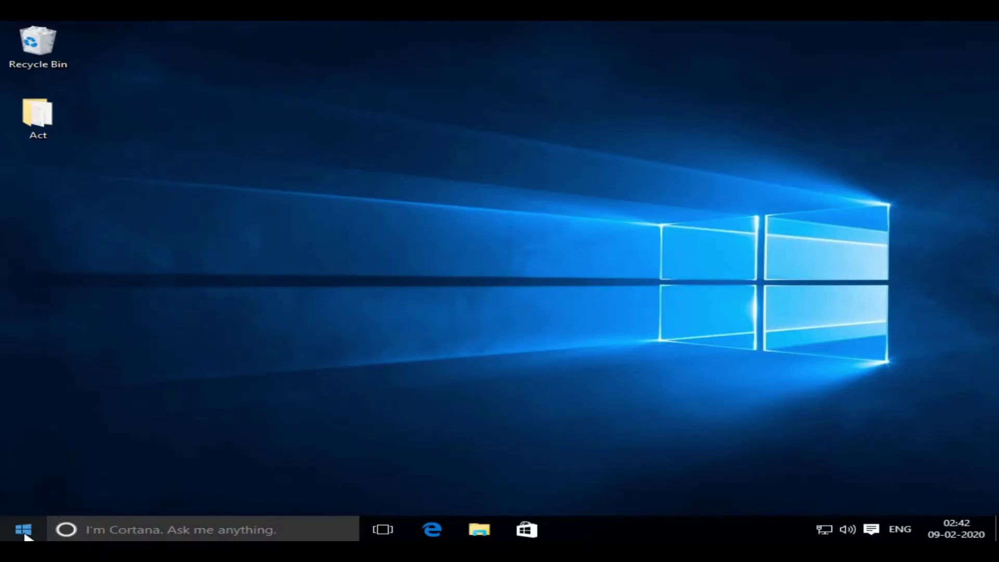
Restart into recovery, then go Troubleshoot > Advanced options > Start-up Settings and restart for Safe Mode.
click(24, 532)
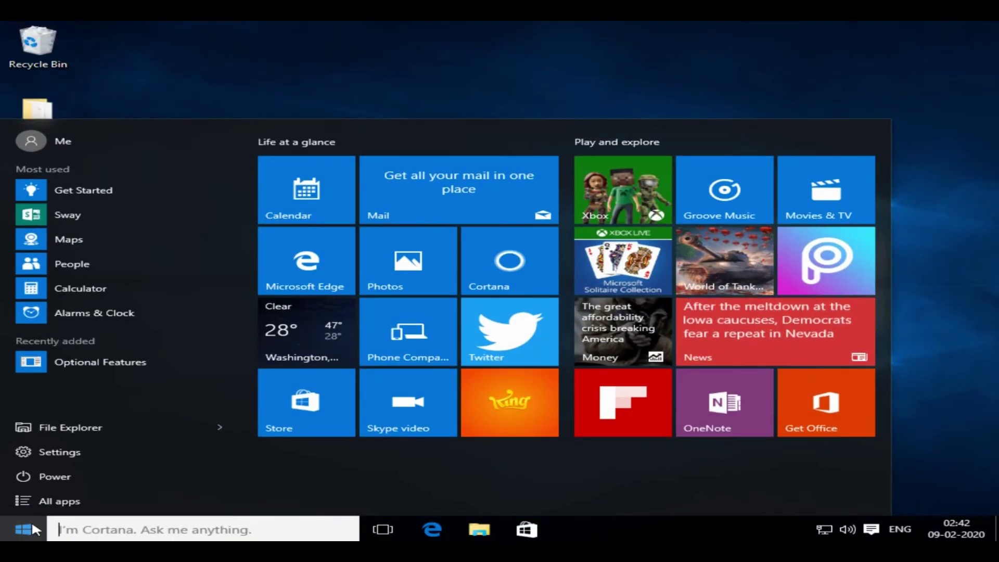
click(202, 483)
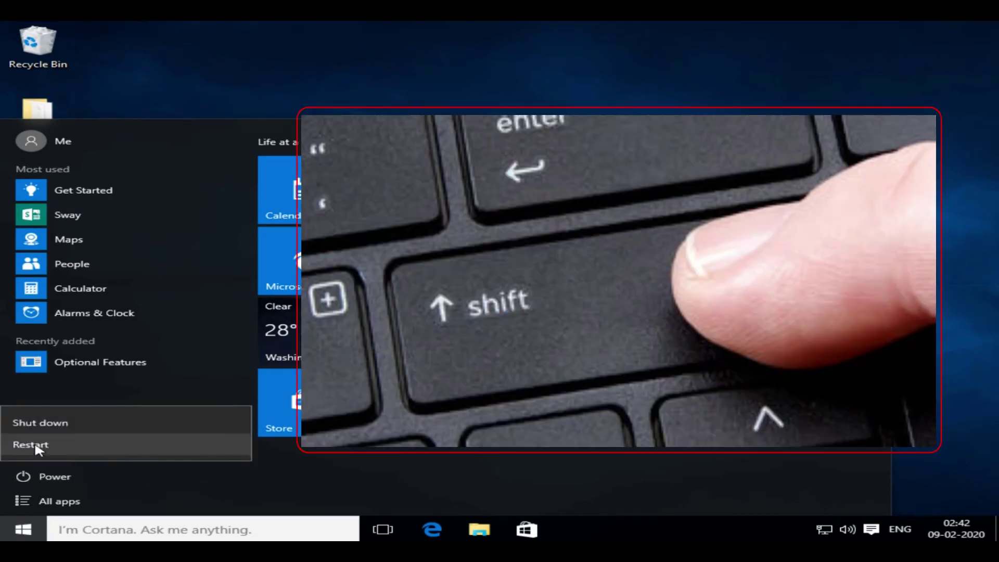
shift+click(77, 442)
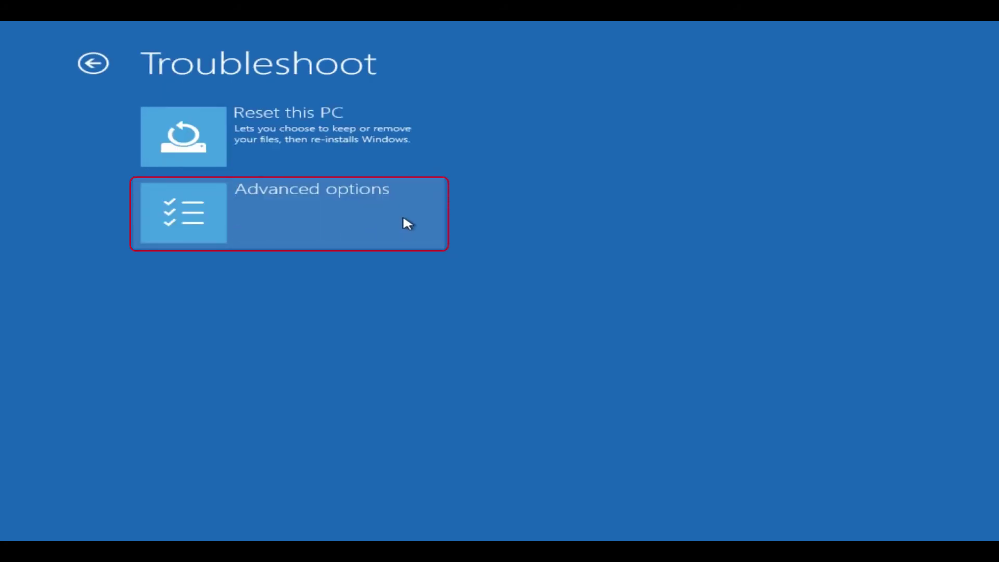
click(407, 224)
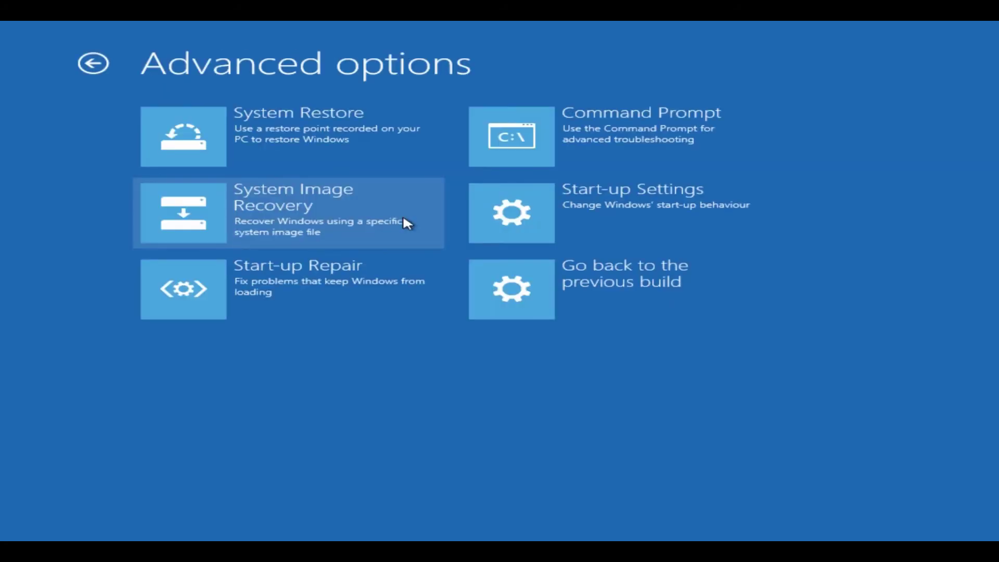
click(740, 227)
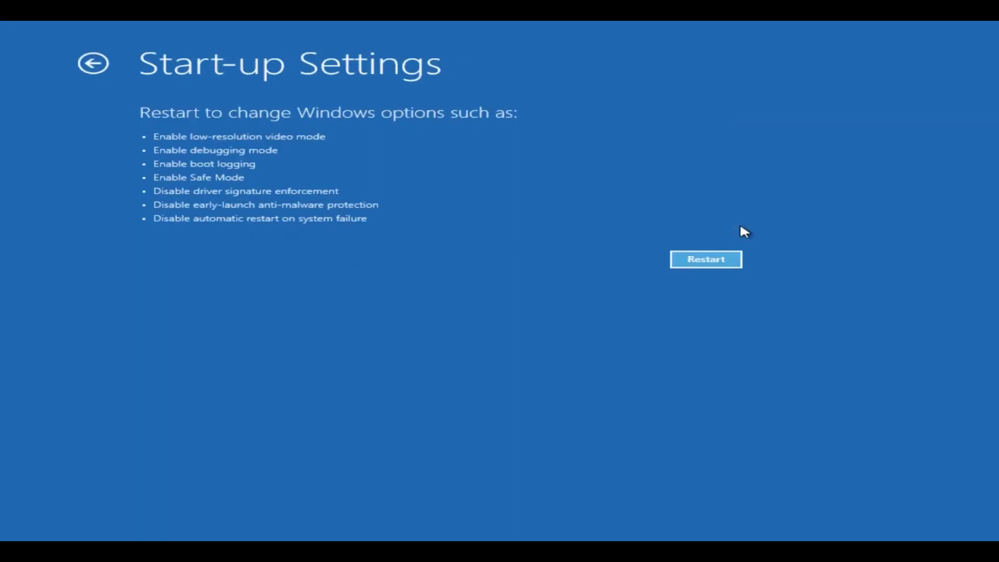
click(721, 266)
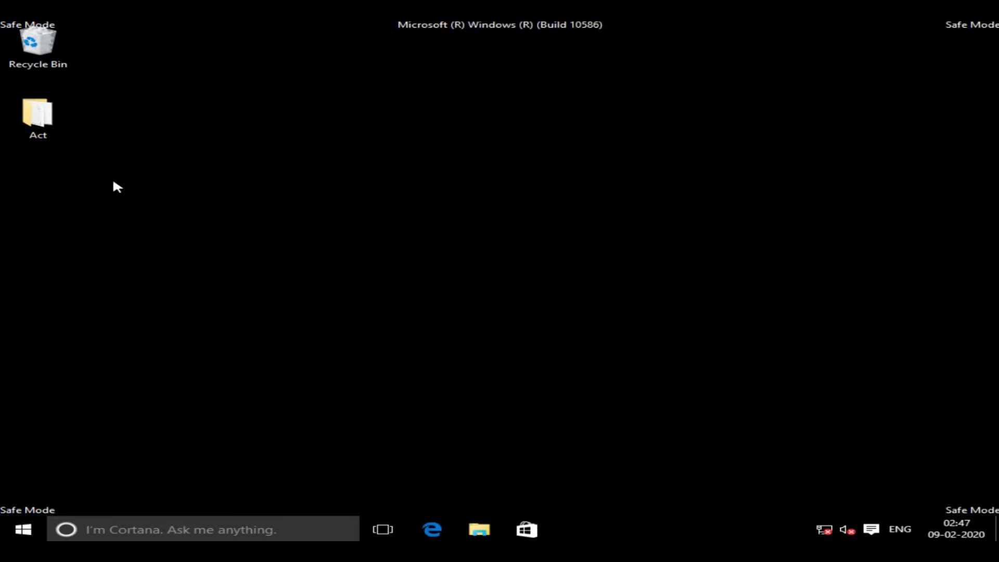
Delete the locked Act folder from the Safe Mode desktop.
click(47, 130)
right_click(47, 129)
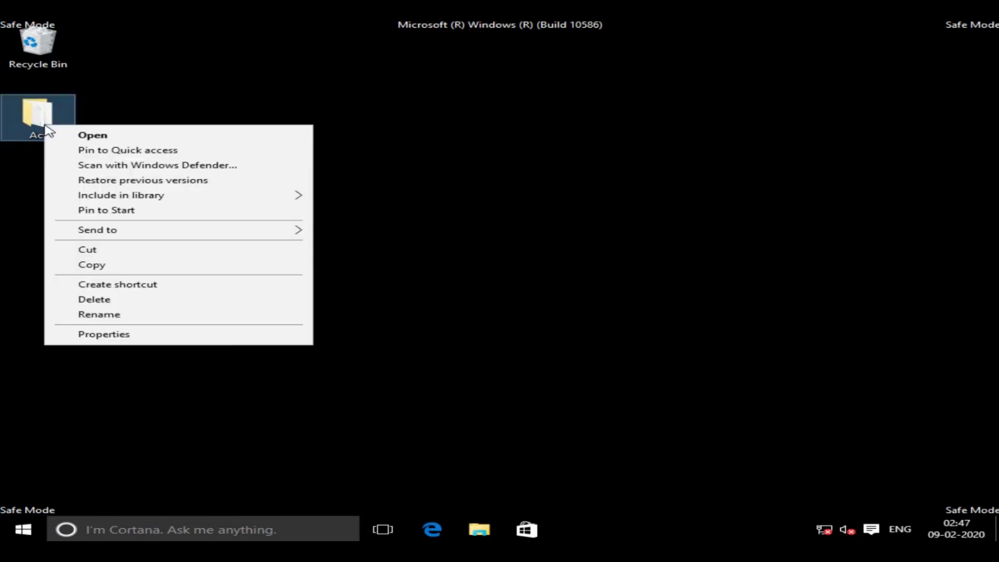
click(190, 300)
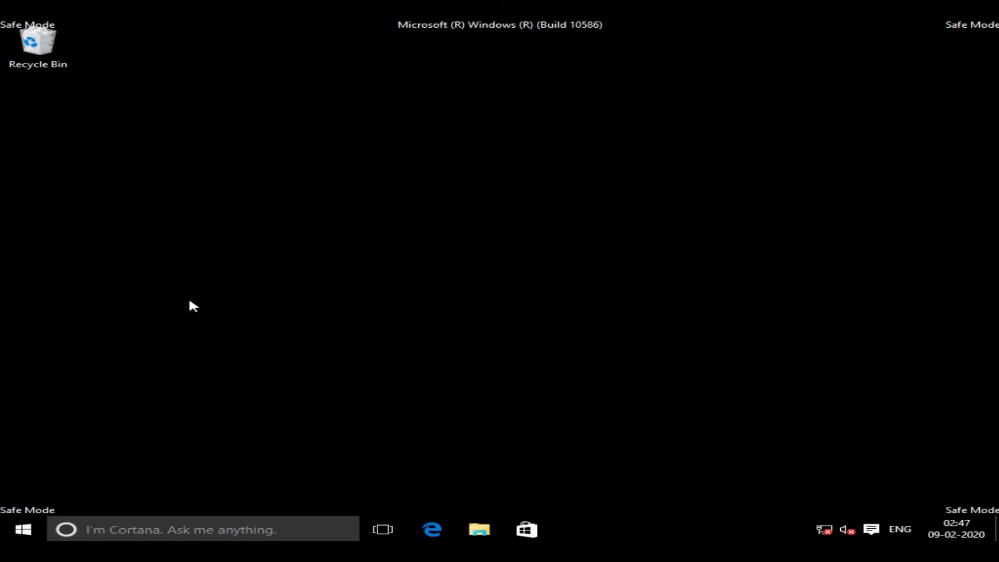
Restart the PC out of Safe Mode and sign back in.
click(35, 527)
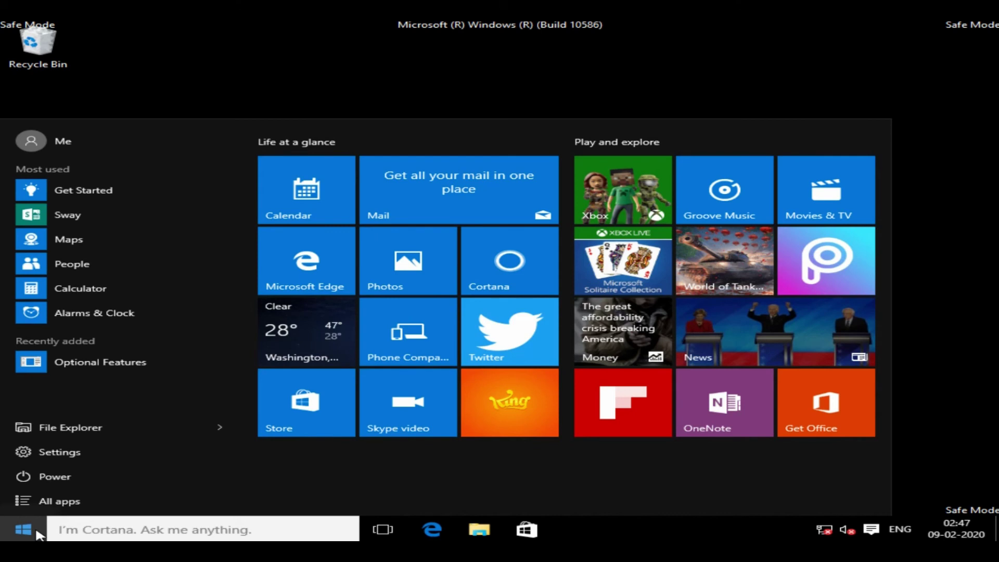
click(73, 471)
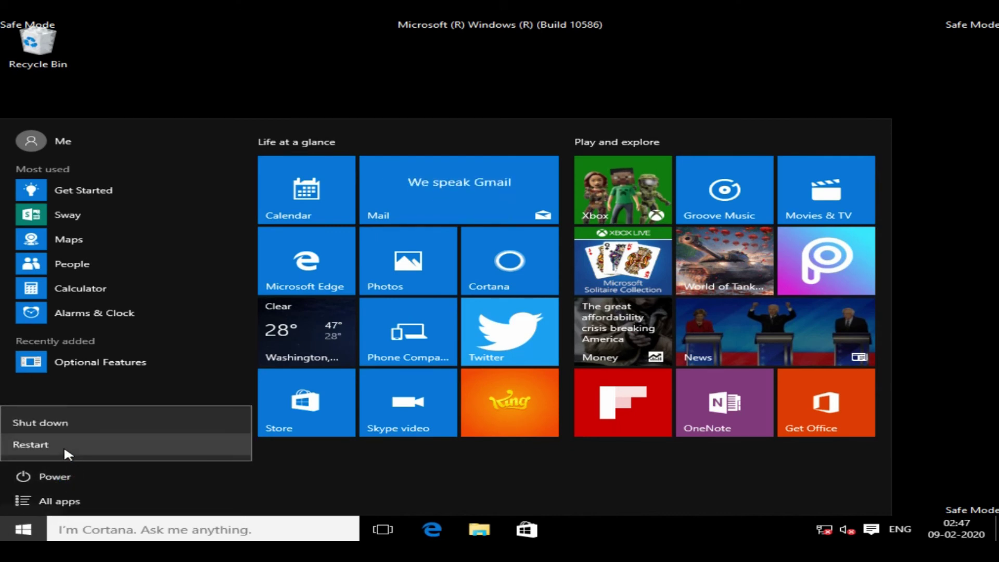
click(64, 449)
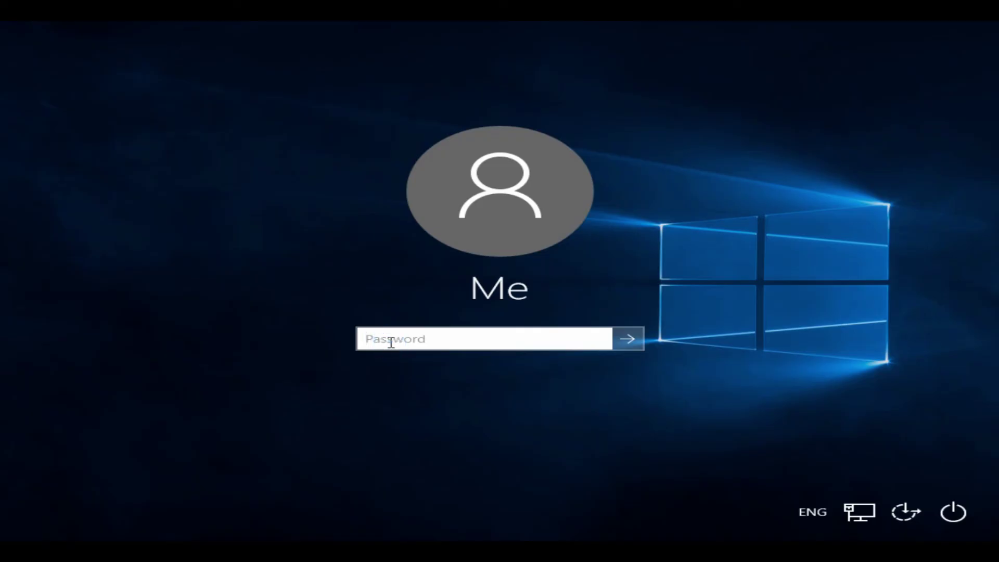
key(Return)
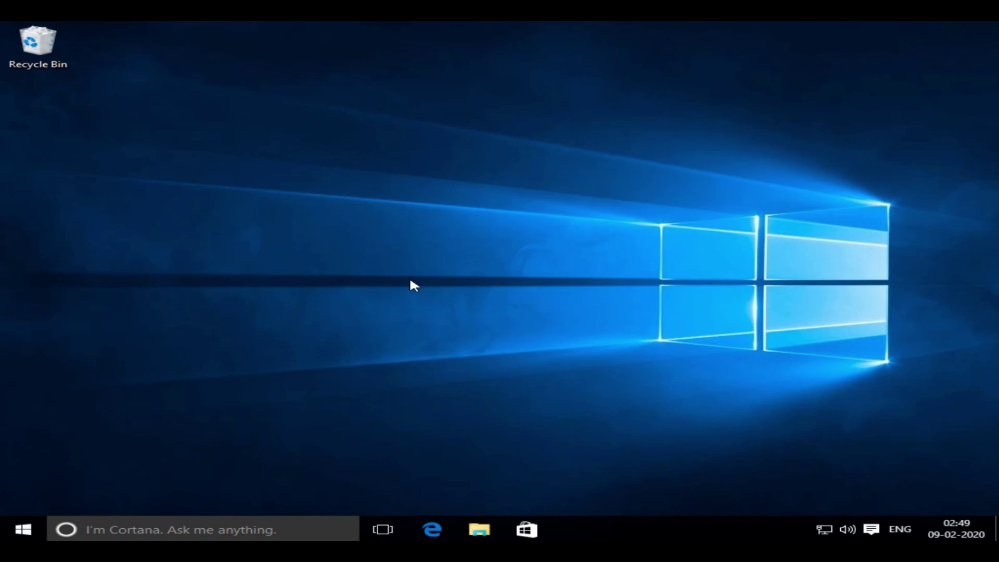
right_click(411, 280)
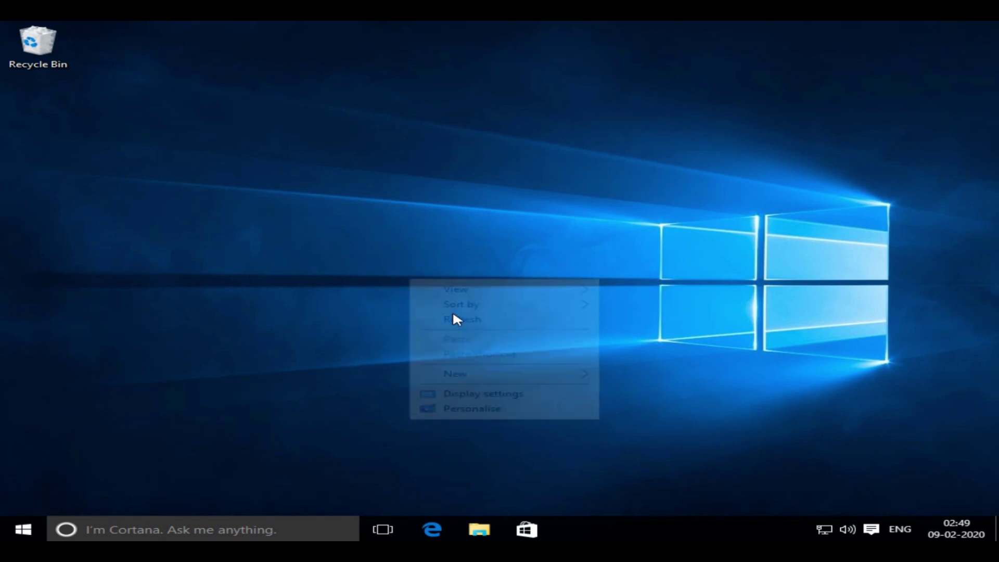